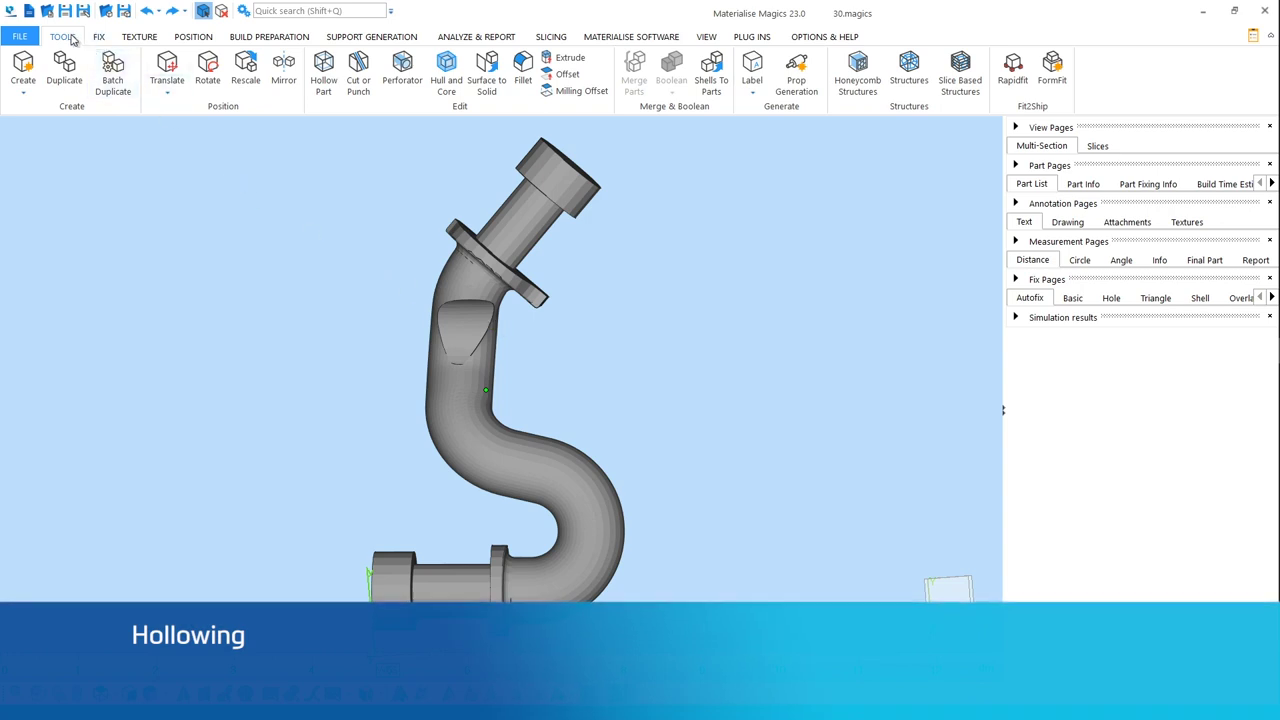
Step: Start Create Structures with a 2,000 mm Outer Shell built Inside, after briefly trying No Outer Shell
{"action": "left_click", "coordinate": [910, 86]}
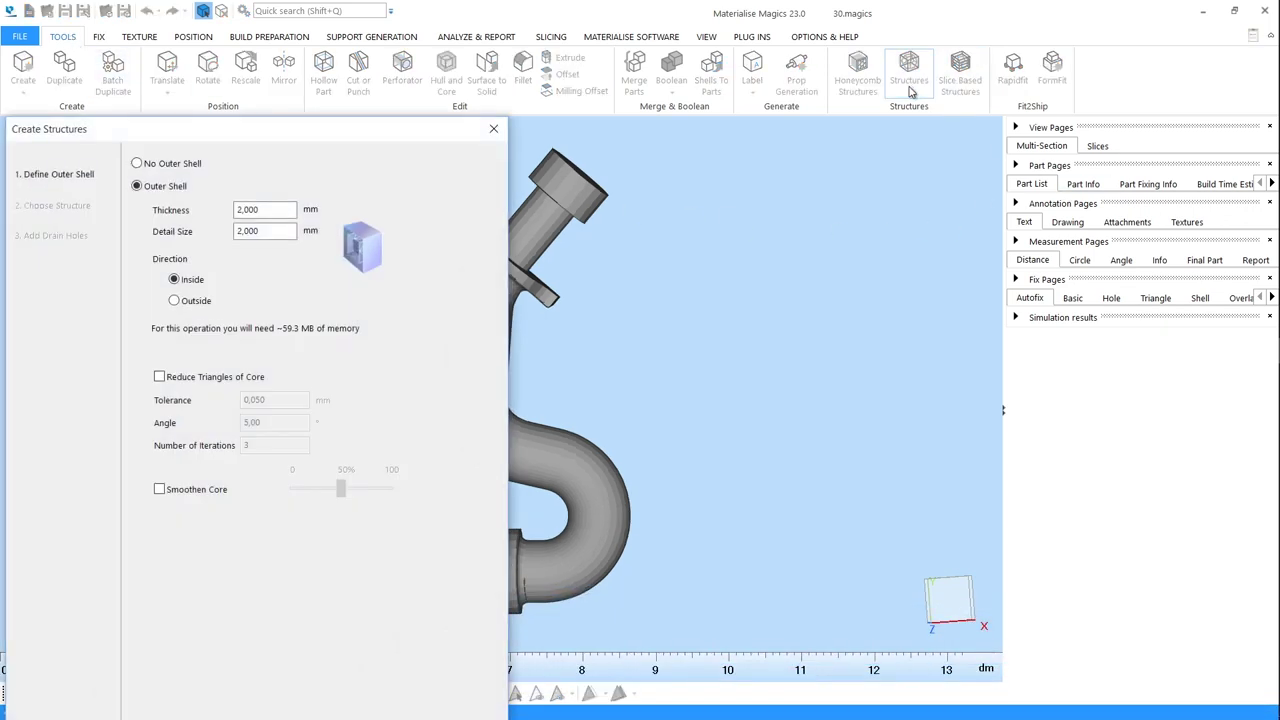
{"action": "left_click", "coordinate": [663, 286]}
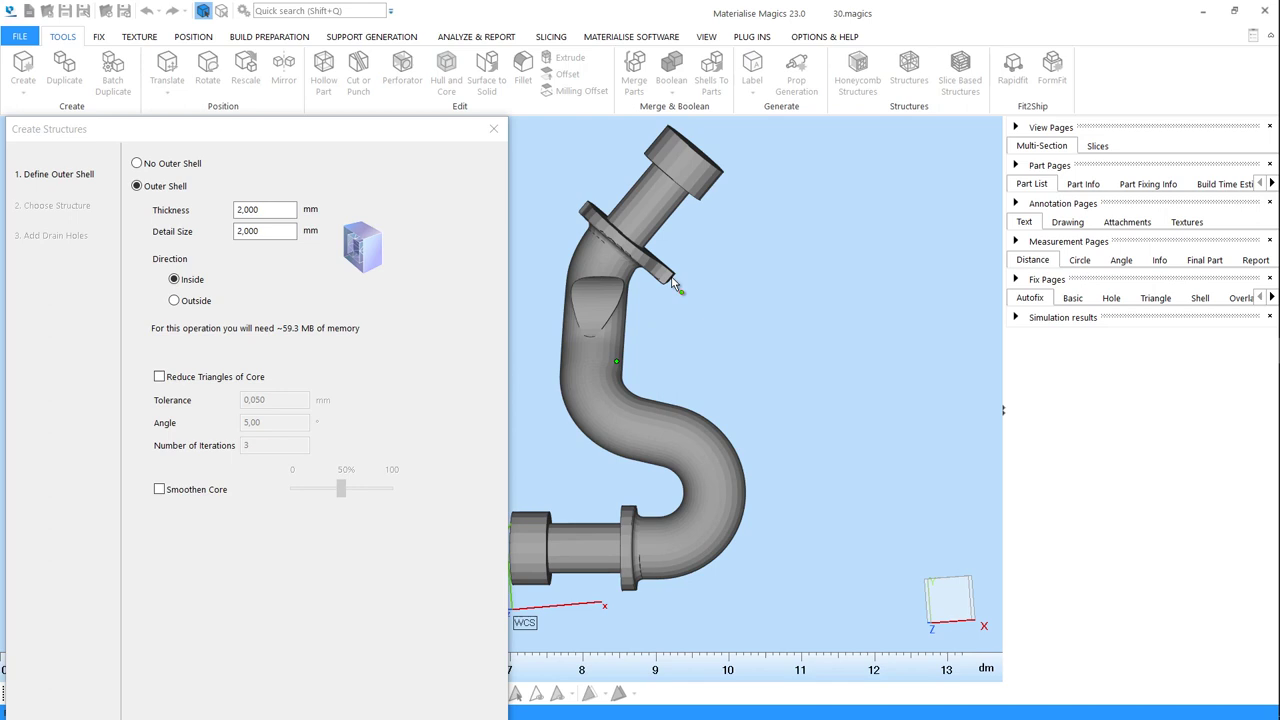
{"action": "left_click_drag", "start_coordinate": [266, 134], "coordinate": [268, 64]}
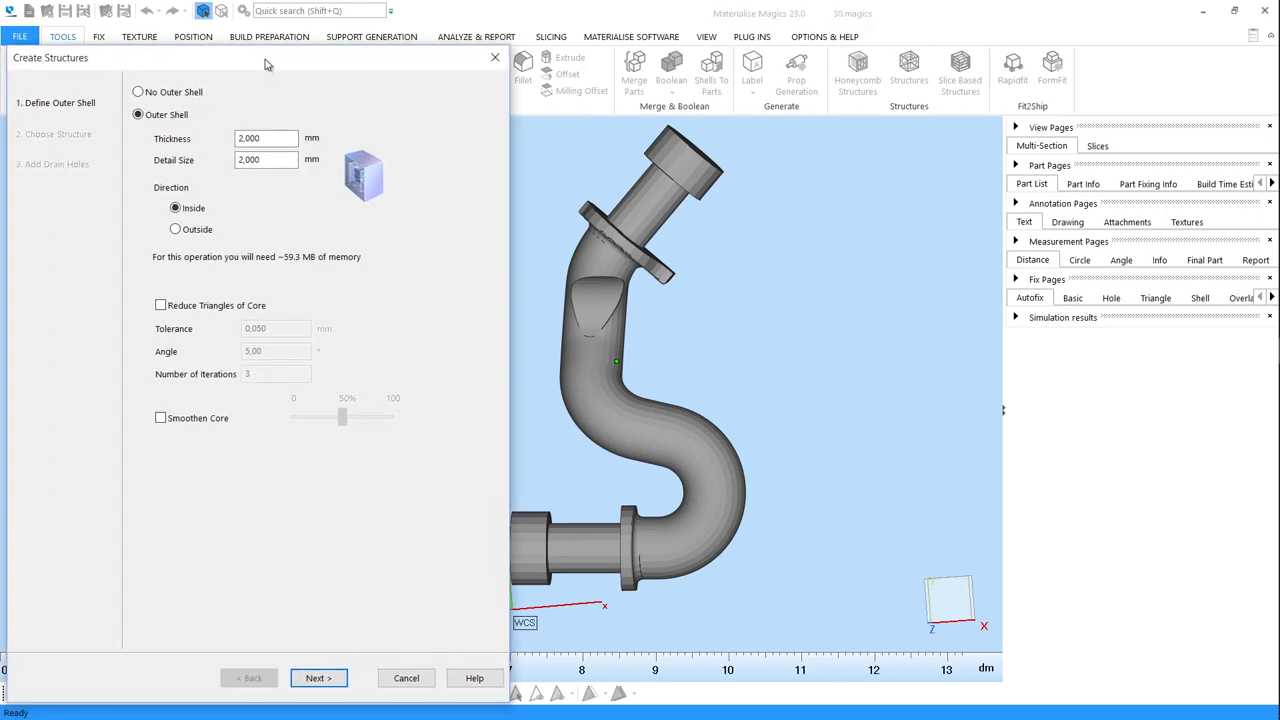
{"action": "left_click", "coordinate": [176, 117]}
{"action": "left_click", "coordinate": [152, 96]}
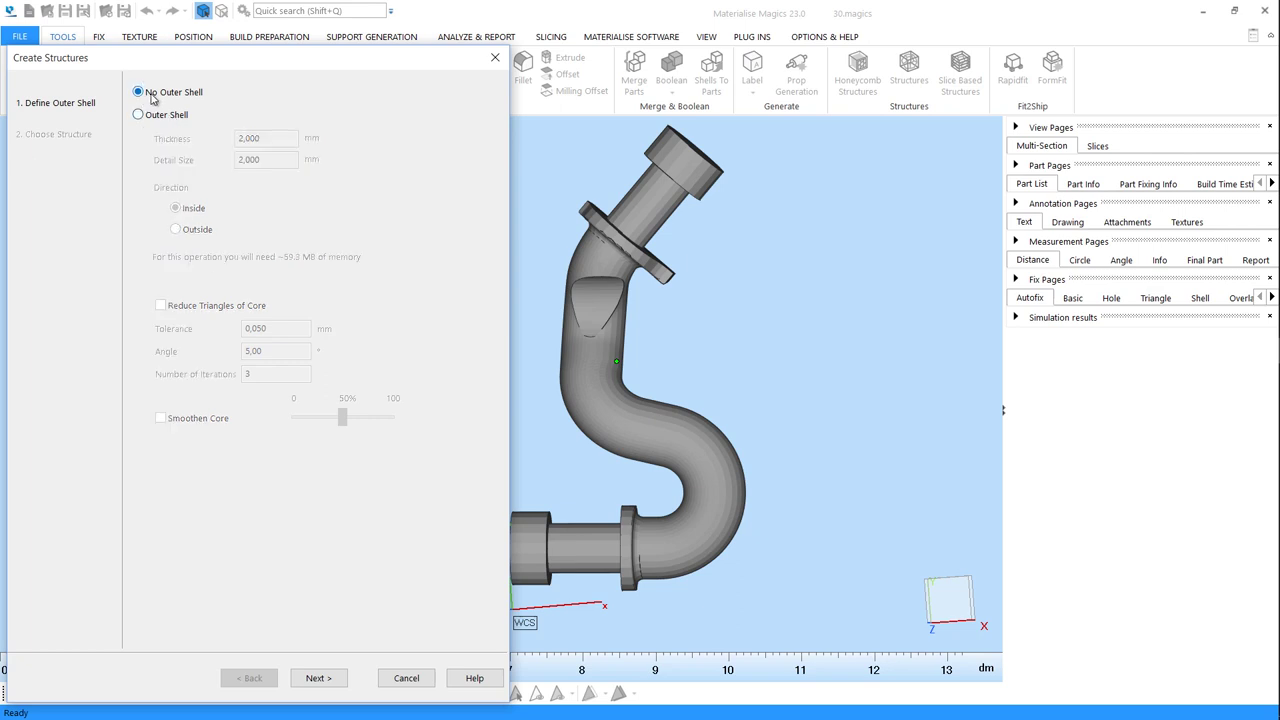
{"action": "left_click", "coordinate": [160, 121]}
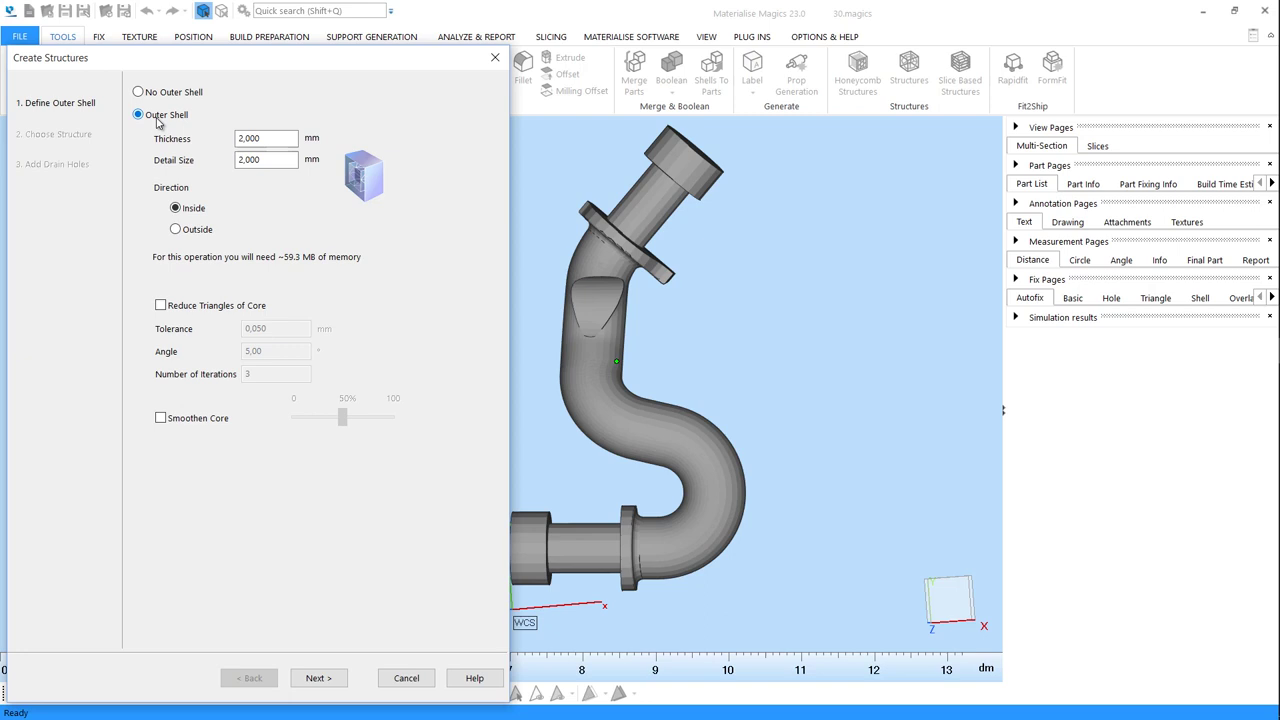
Step: Advance to Choose Structure and clip the pipe with the Y multi-section
{"action": "left_click", "coordinate": [318, 679]}
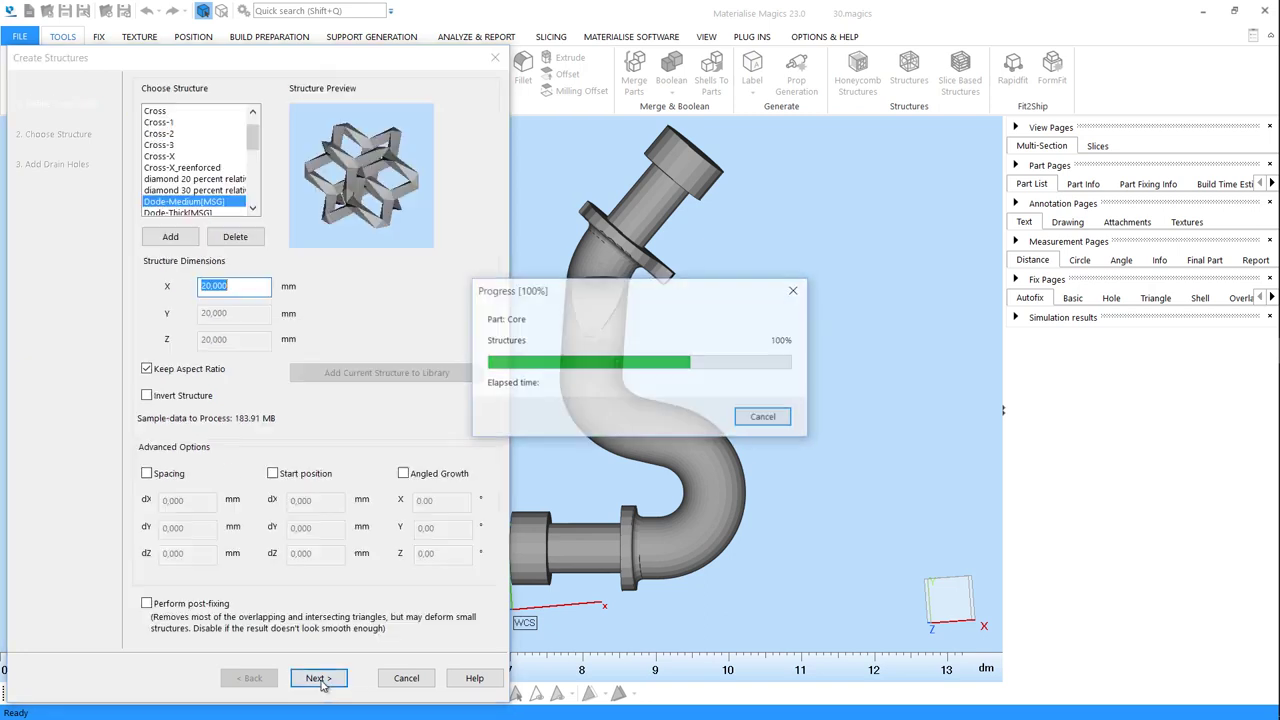
{"action": "left_click", "coordinate": [1030, 144]}
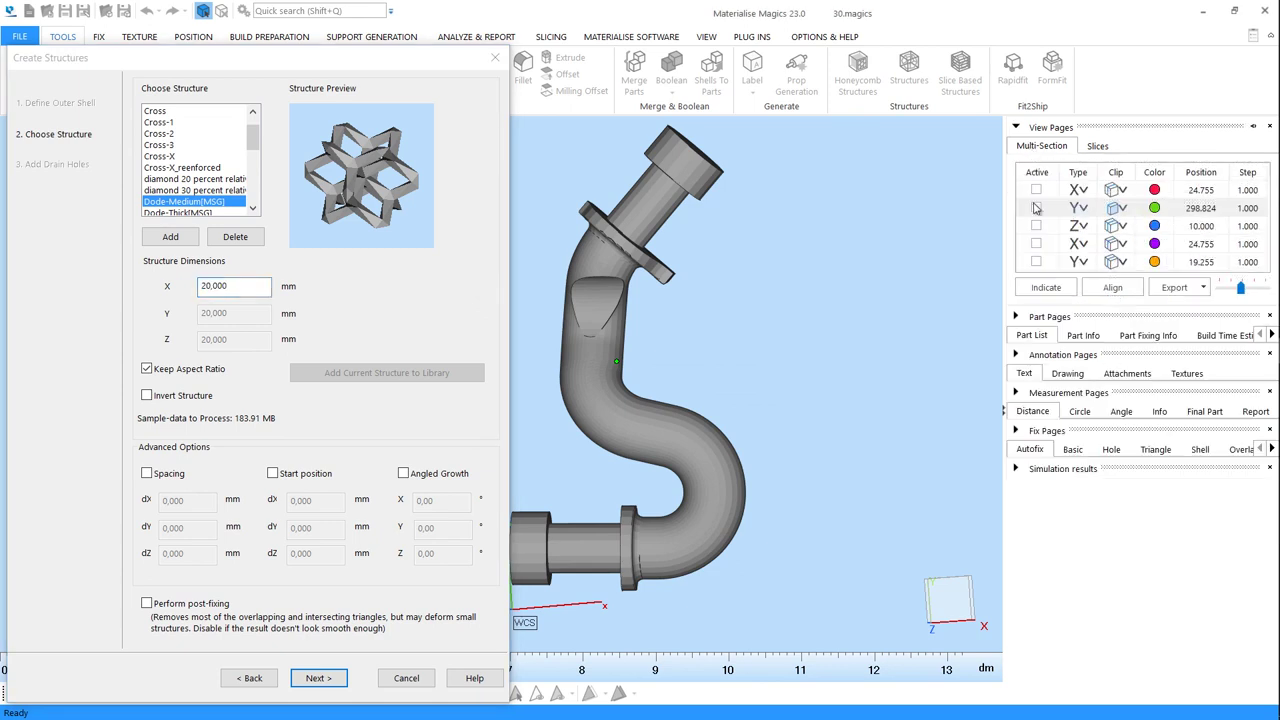
{"action": "left_click", "coordinate": [1036, 208]}
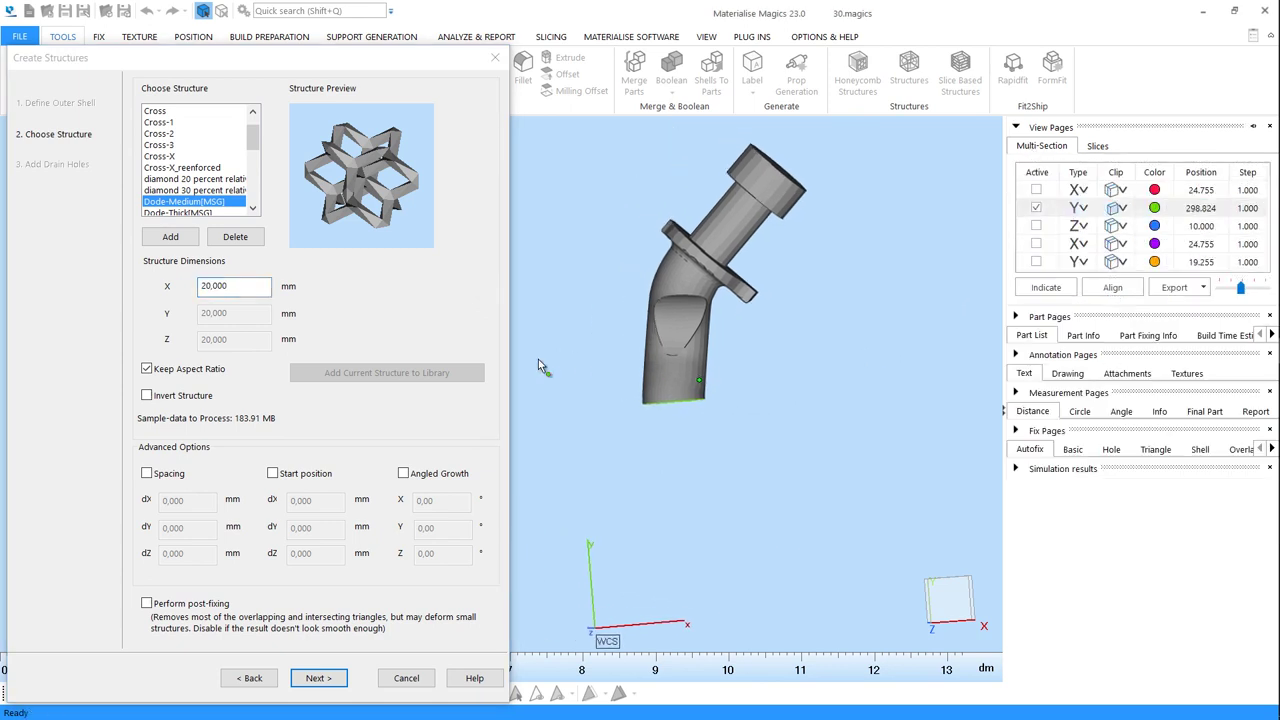
Step: Orbit and zoom onto the clipped pipe end to inspect its hollow interior
{"action": "right_click_drag", "start_coordinate": [538, 365], "coordinate": [720, 376]}
{"action": "scroll", "coordinate": [743, 378], "scroll_direction": "up", "scroll_amount": 2}
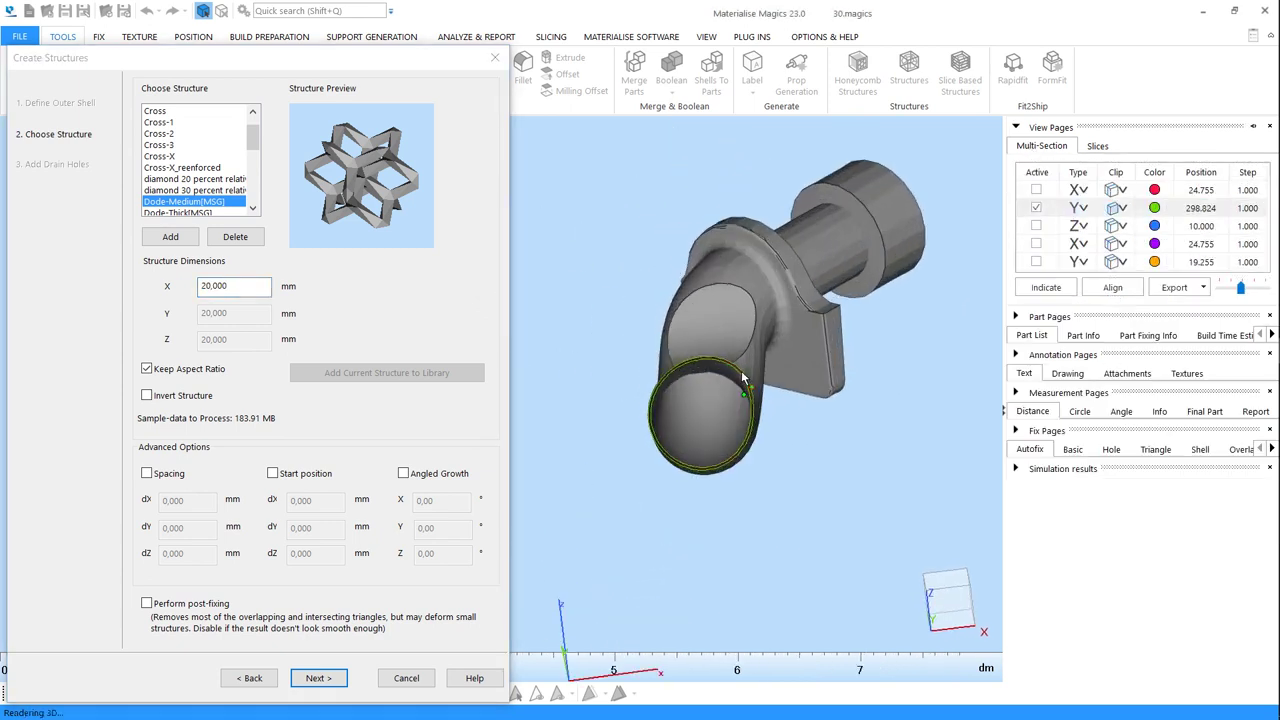
{"action": "scroll", "coordinate": [743, 378], "scroll_direction": "up", "scroll_amount": 3}
{"action": "right_click_drag", "start_coordinate": [987, 178], "coordinate": [998, 239]}
{"action": "left_click_drag", "start_coordinate": [204, 58], "coordinate": [217, 47]}
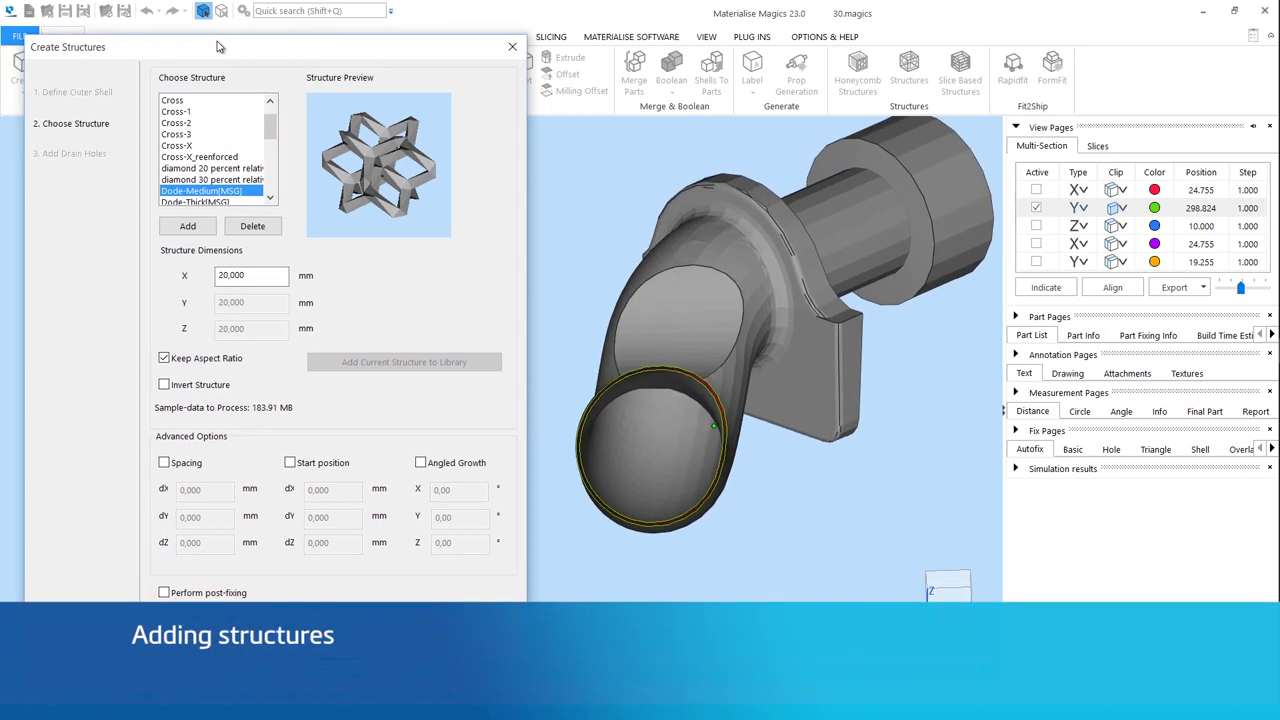
Step: Choose the Dode-Medium(MSG) lattice with a 25 mm cell size on all axes
{"action": "left_click", "coordinate": [220, 134]}
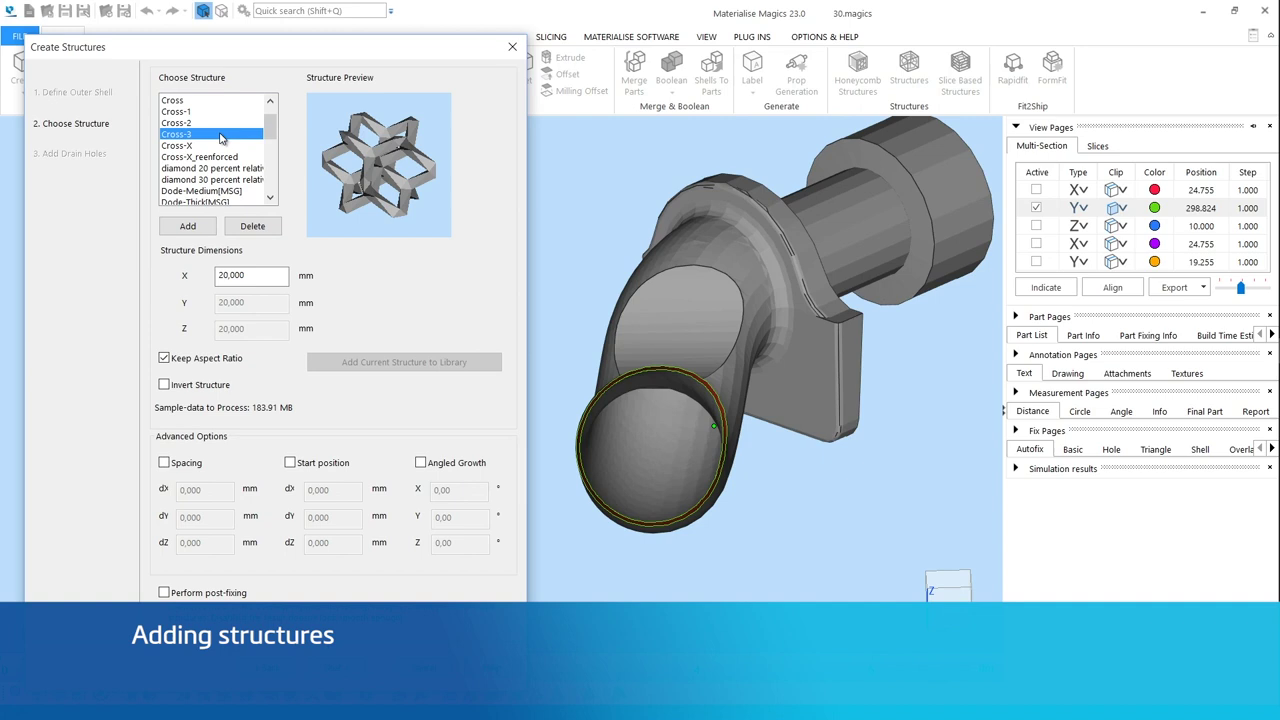
{"action": "left_click", "coordinate": [226, 157]}
{"action": "left_click", "coordinate": [232, 191]}
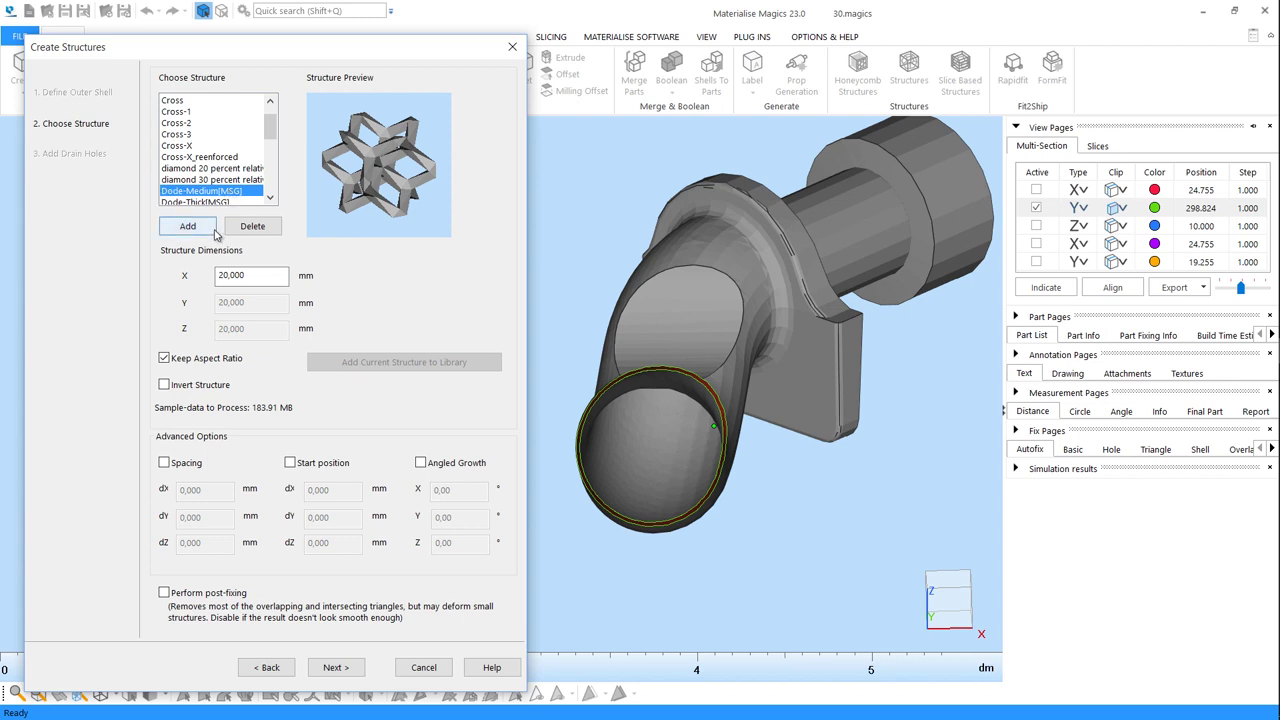
{"action": "double_click", "coordinate": [260, 280]}
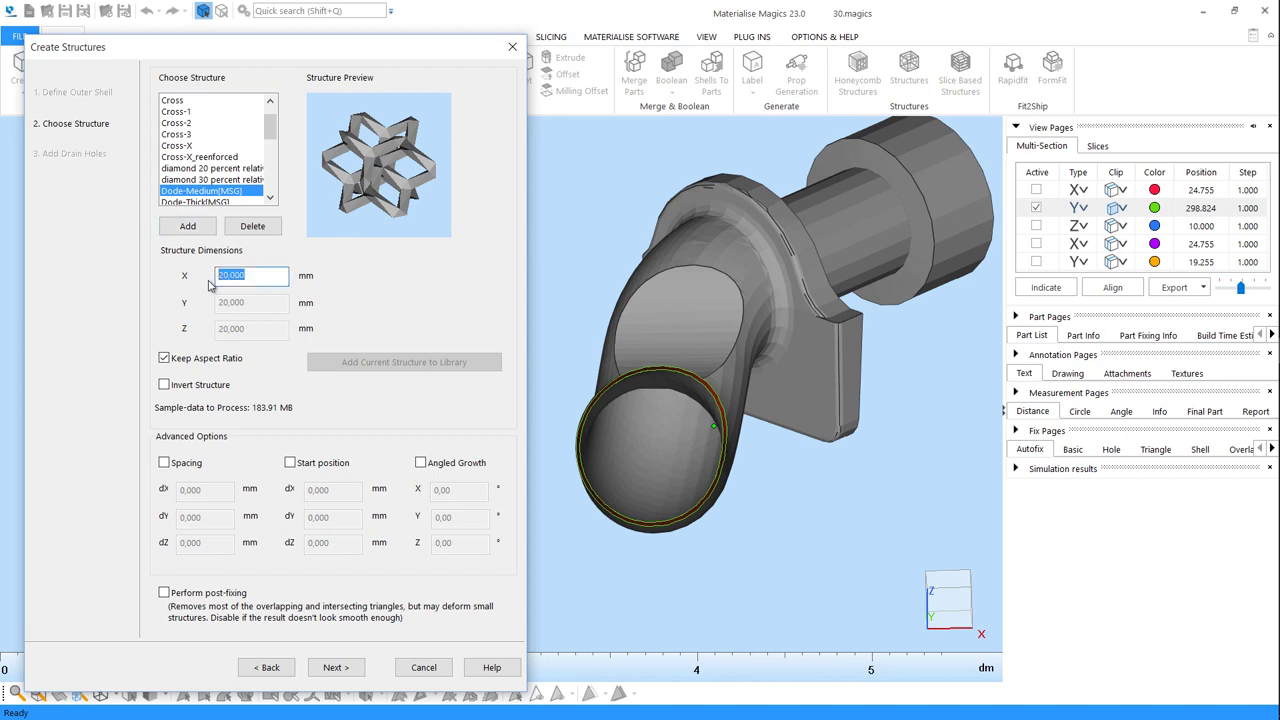
{"action": "type", "text": "25"}
{"action": "key", "text": "Return"}
Step: Leave custom spacing, start position and angled growth all turned off
{"action": "left_click", "coordinate": [164, 464]}
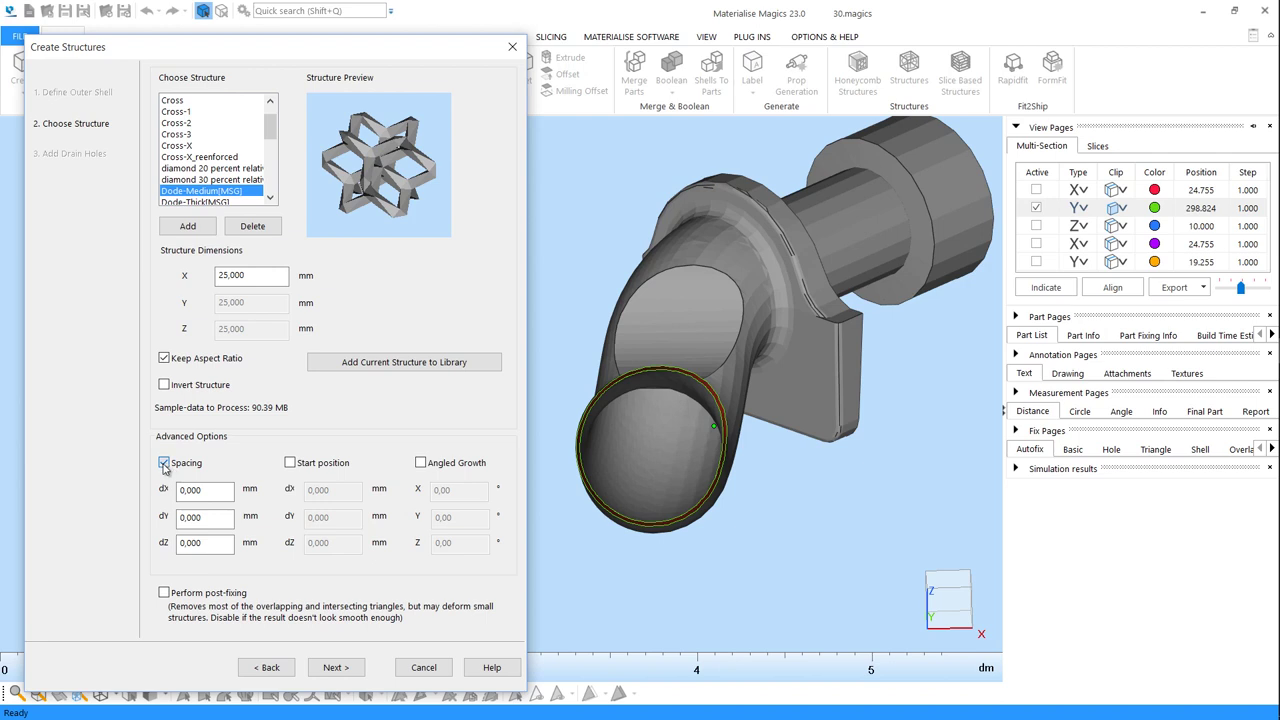
{"action": "left_click", "coordinate": [164, 464]}
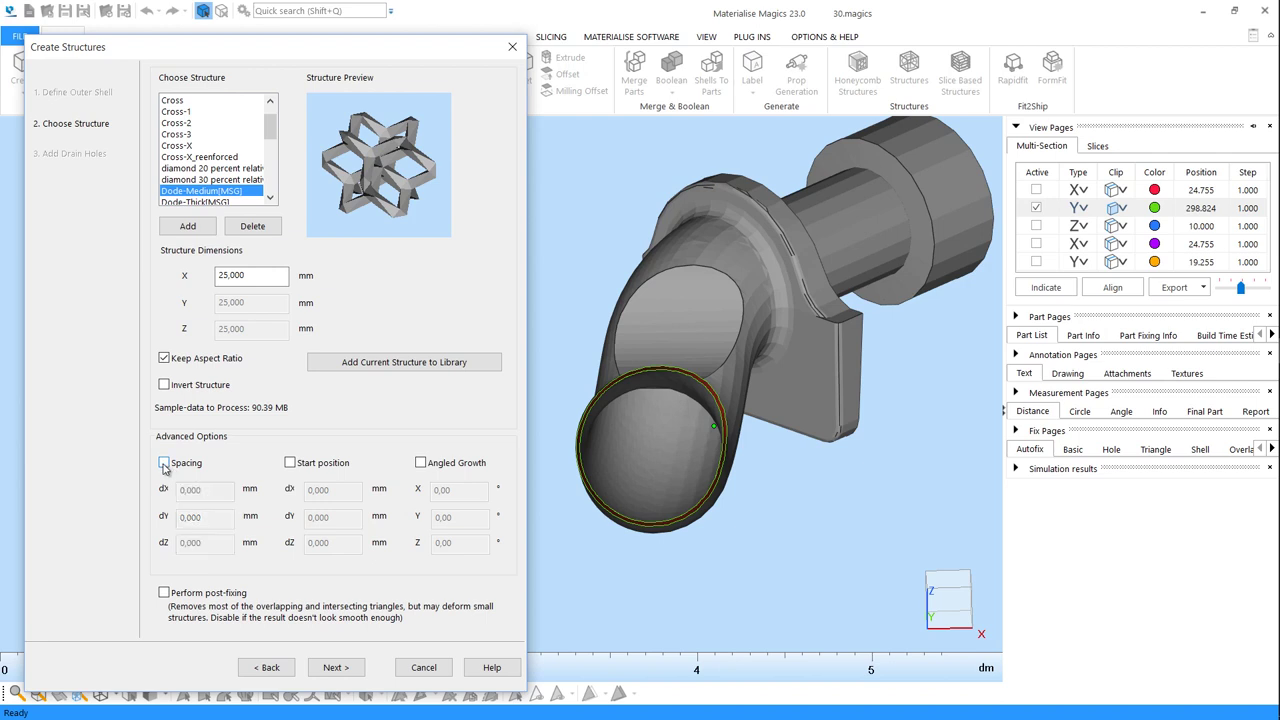
{"action": "left_click", "coordinate": [291, 463]}
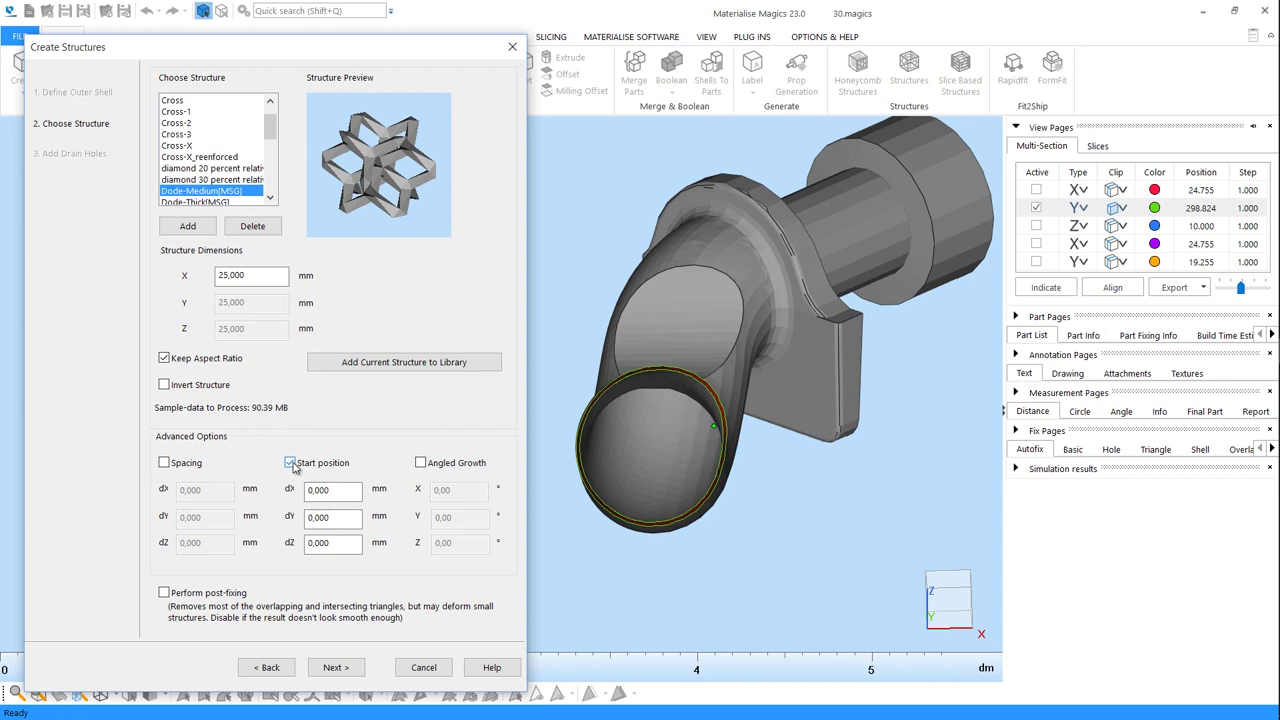
{"action": "left_click", "coordinate": [291, 463]}
{"action": "left_click", "coordinate": [435, 467]}
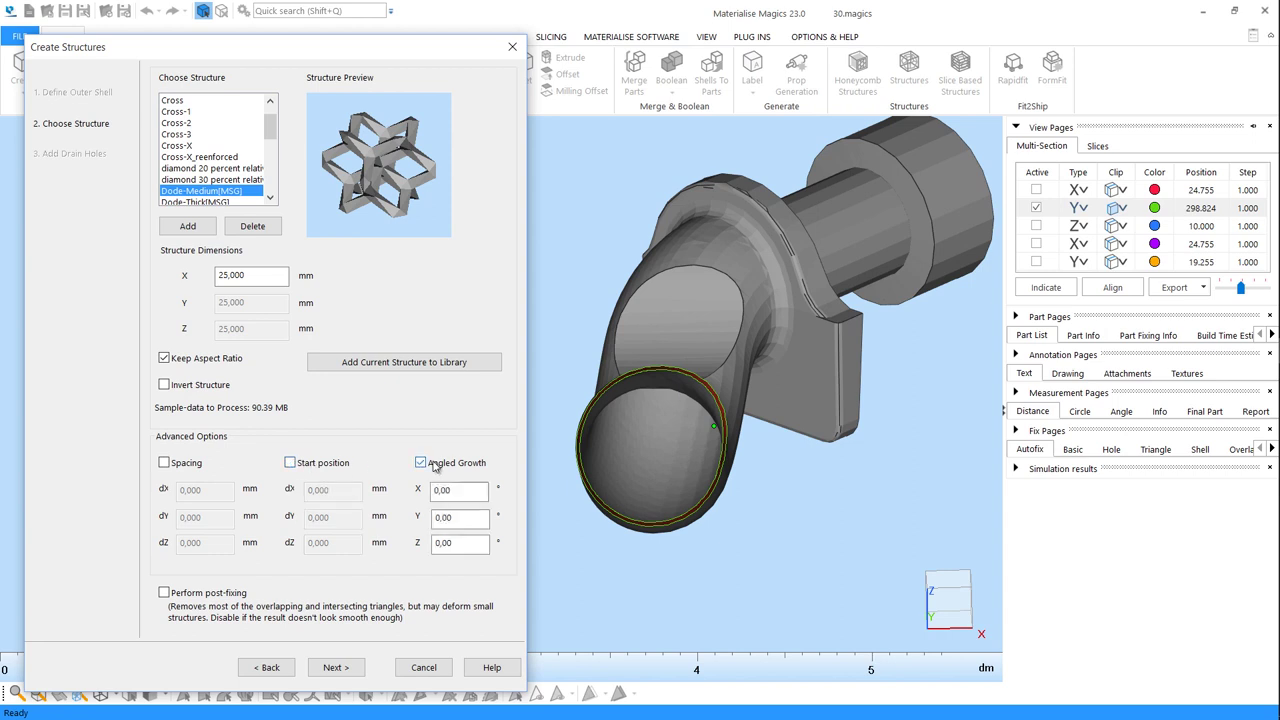
{"action": "left_click", "coordinate": [435, 467]}
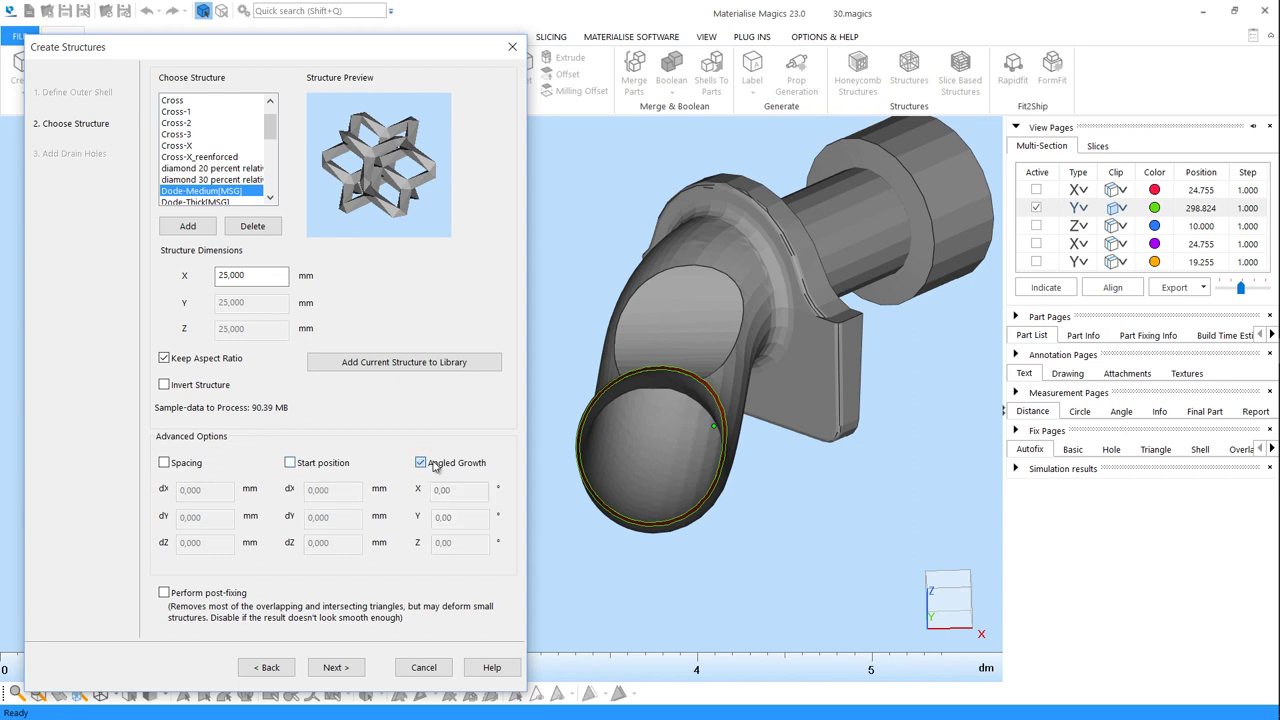
Step: Build the Dode-Medium lattice and view the pipe wall, keeping drain holes r2 5 mm, r1 3 mm
{"action": "left_click", "coordinate": [349, 673]}
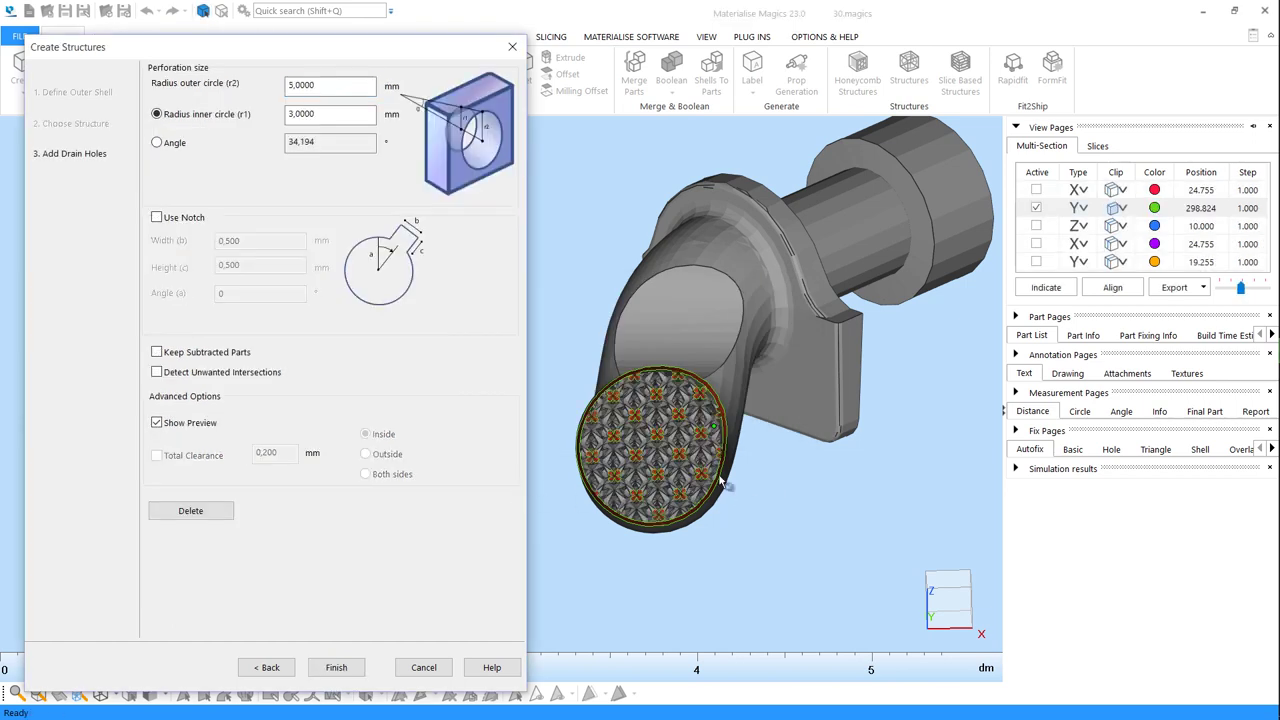
{"action": "scroll", "coordinate": [690, 445], "scroll_direction": "up", "scroll_amount": 3}
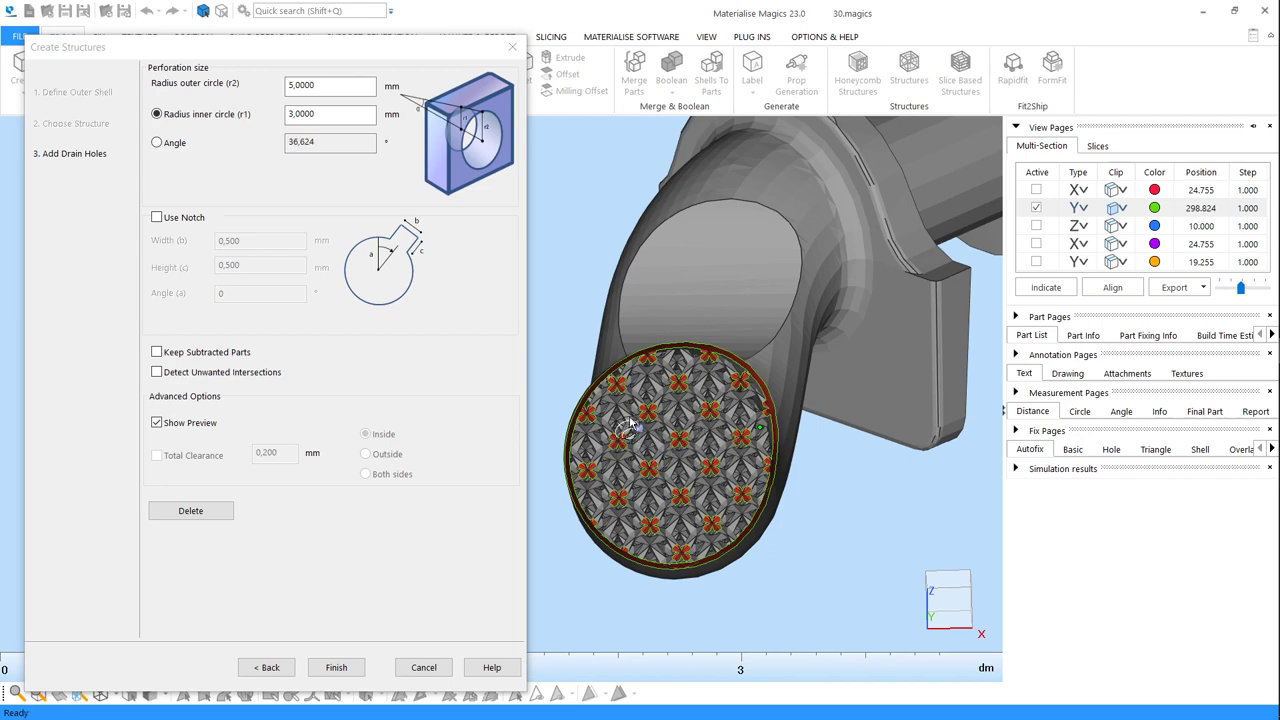
{"action": "right_click_drag", "start_coordinate": [588, 404], "coordinate": [577, 399]}
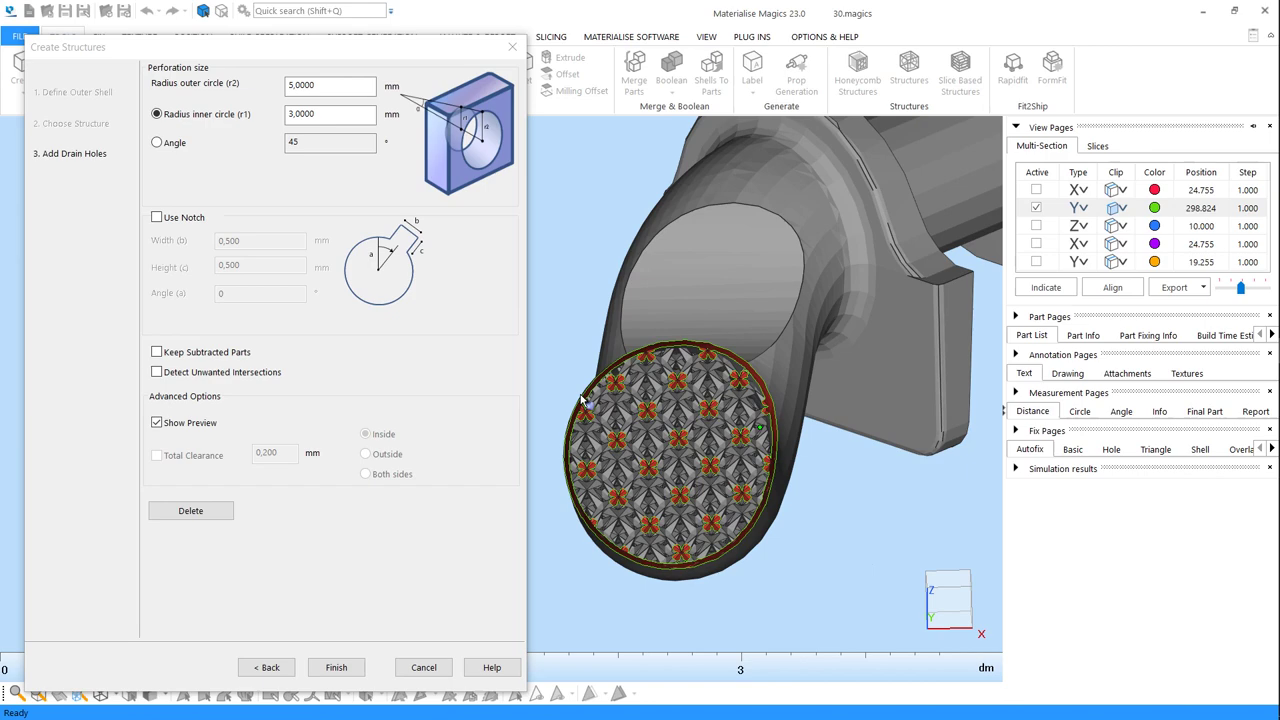
{"action": "left_click_drag", "start_coordinate": [607, 414], "coordinate": [586, 342]}
{"action": "mouse_move", "coordinate": [586, 342]}
{"action": "right_mouse_down"}
{"action": "mouse_move", "coordinate": [537, 366]}
{"action": "mouse_move", "coordinate": [781, 299]}
{"action": "mouse_move", "coordinate": [752, 296]}
{"action": "mouse_move", "coordinate": [771, 320]}
{"action": "mouse_move", "coordinate": [700, 323]}
{"action": "right_mouse_up"}
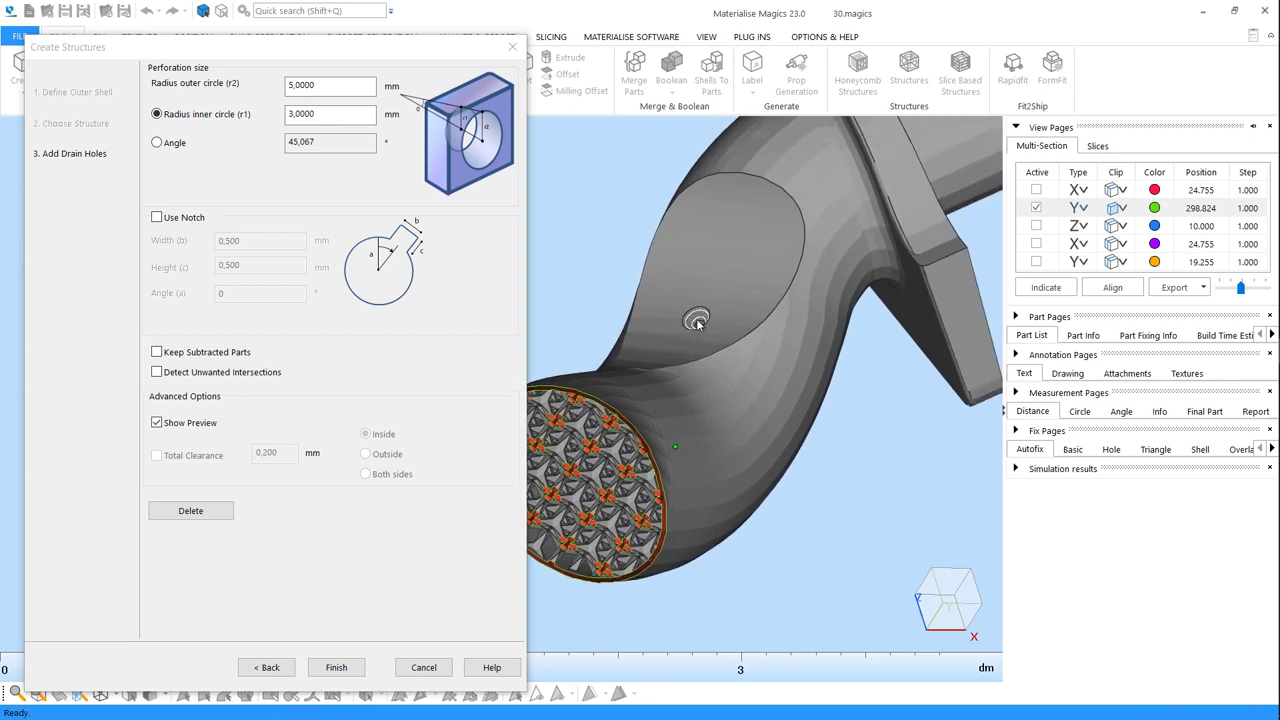
Step: Keep subtracted parts and place a drain hole on the pipe wall
{"action": "left_click", "coordinate": [226, 360]}
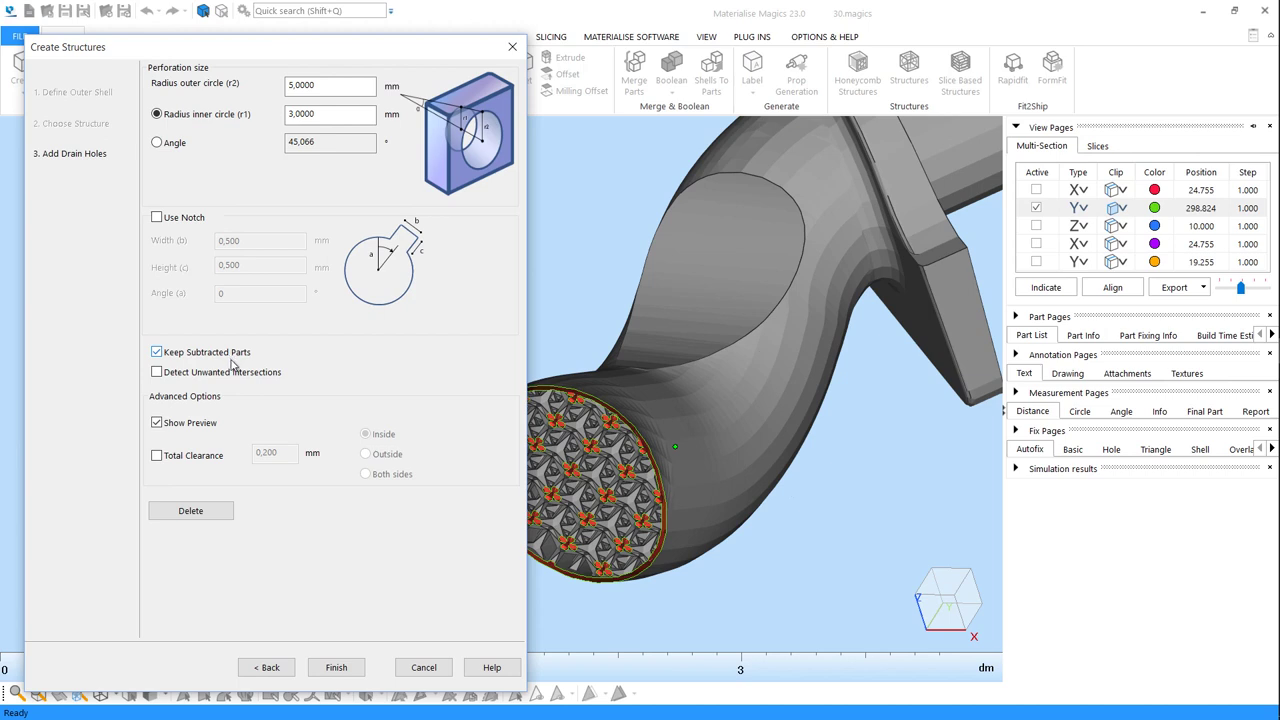
{"action": "left_click", "coordinate": [709, 402]}
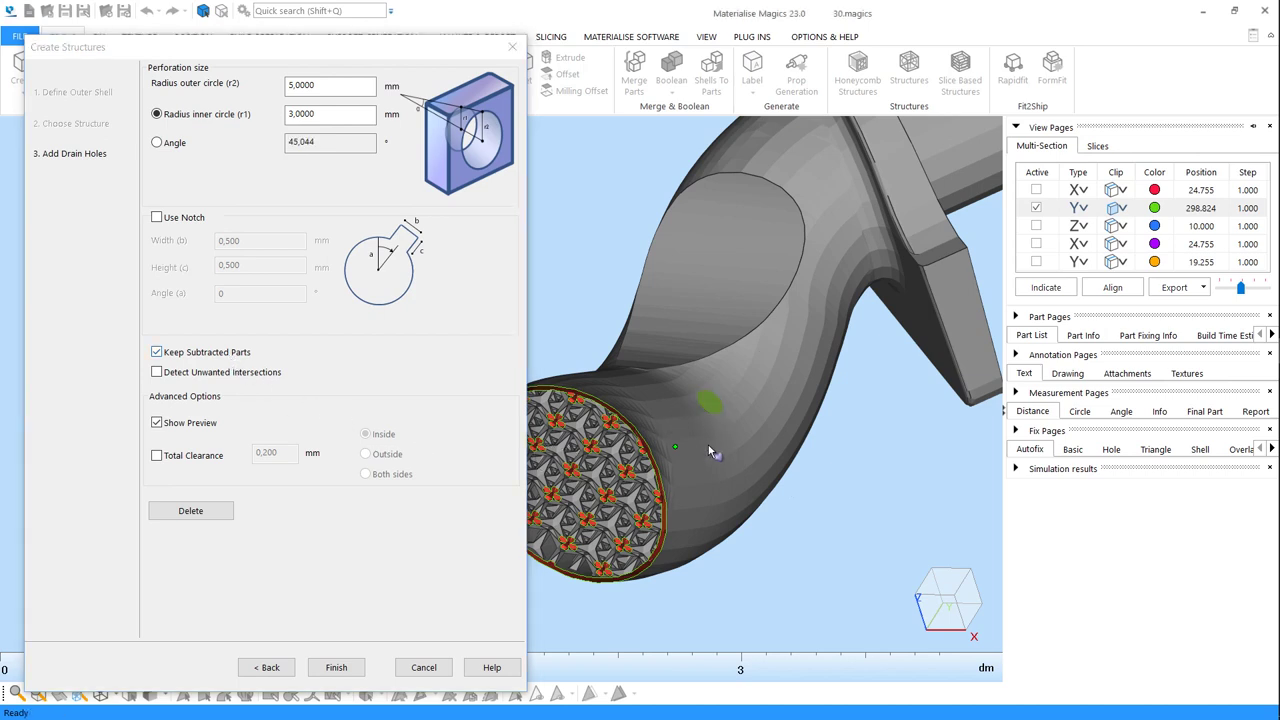
{"action": "scroll", "coordinate": [731, 476], "scroll_direction": "up", "scroll_amount": 6}
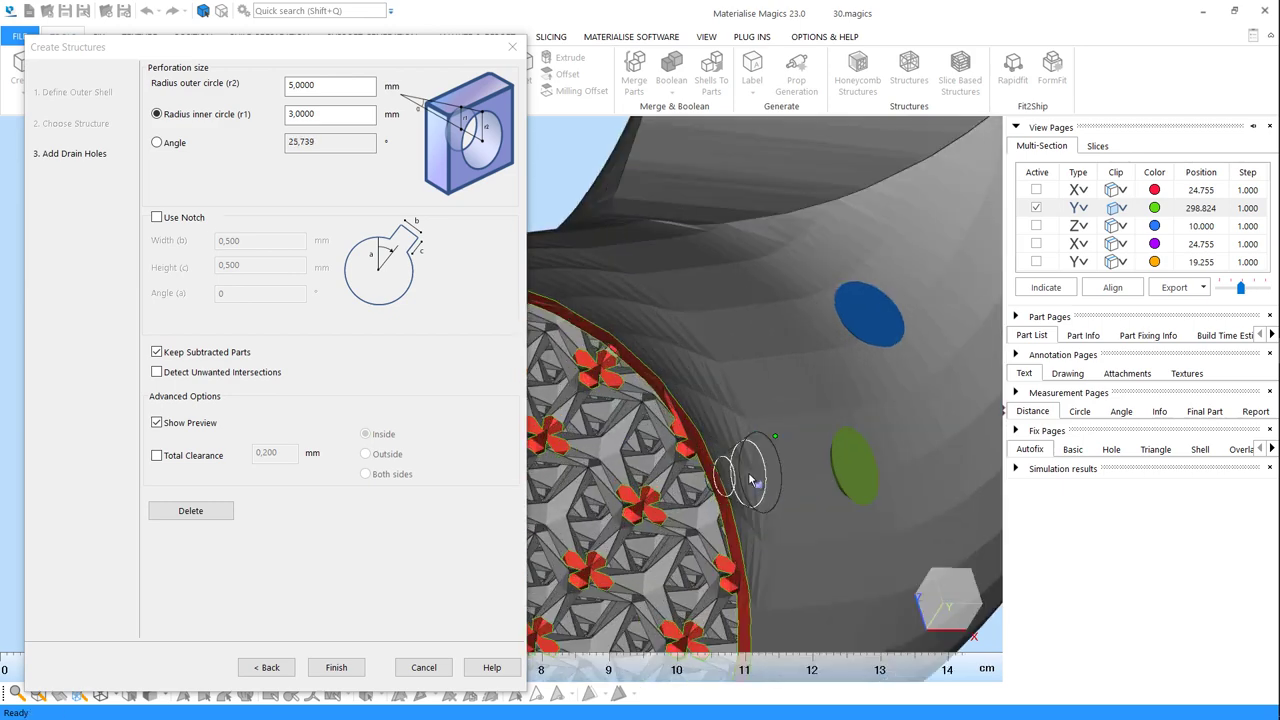
{"action": "middle_click_drag", "start_coordinate": [739, 418], "coordinate": [675, 416]}
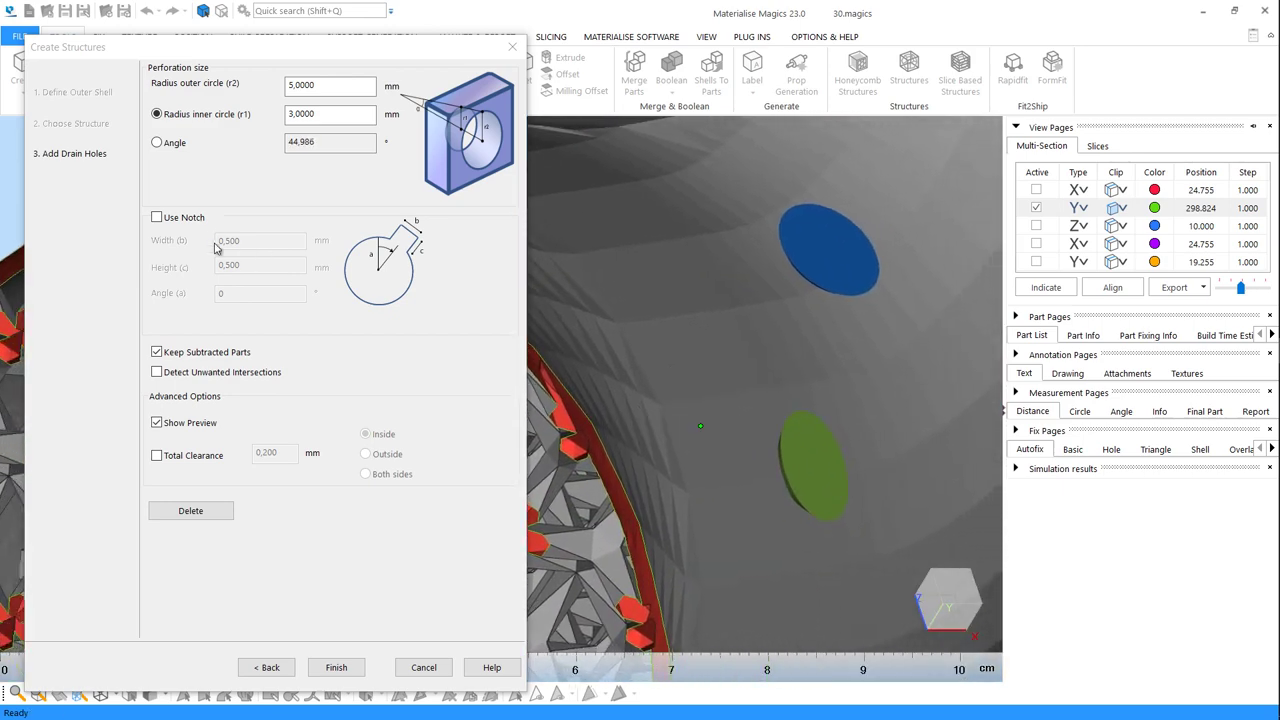
Step: Add a notch and 0.200 mm total clearance Inside to the drain holes
{"action": "left_click", "coordinate": [156, 217]}
{"action": "scroll", "coordinate": [830, 452], "scroll_direction": "up", "scroll_amount": 3}
{"action": "middle_click_drag", "start_coordinate": [829, 463], "coordinate": [443, 397]}
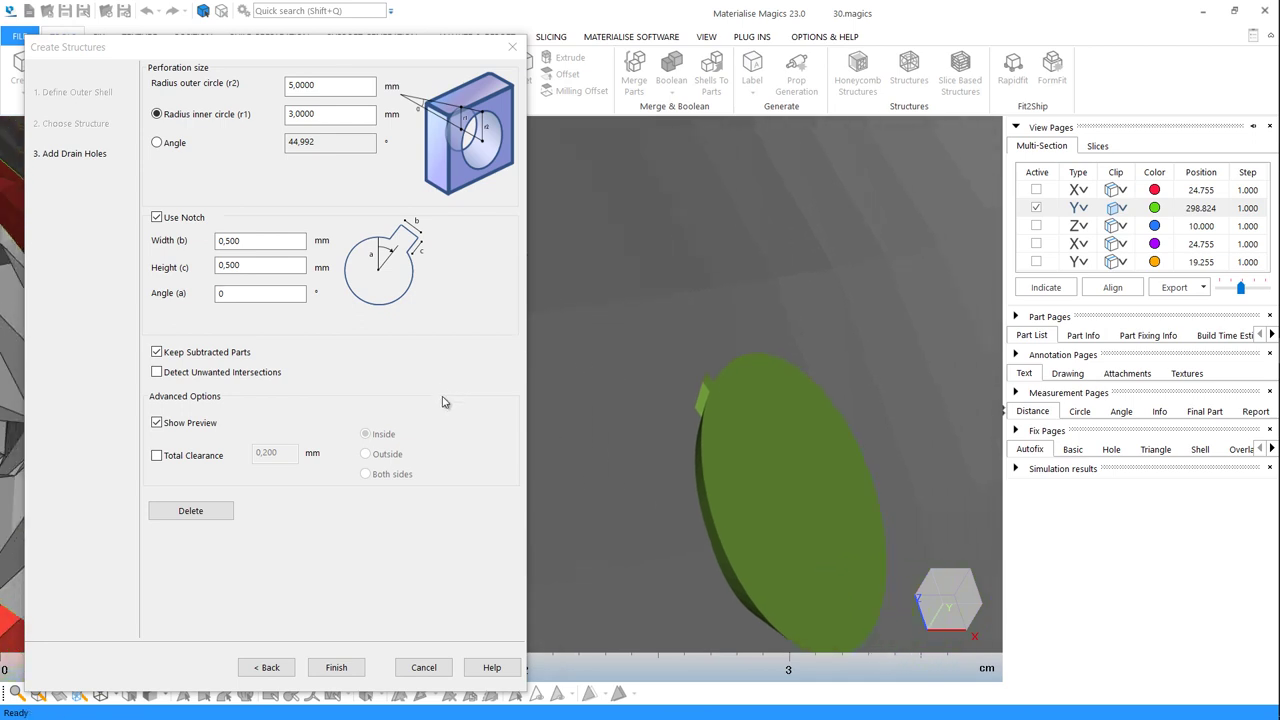
{"action": "left_click", "coordinate": [200, 456]}
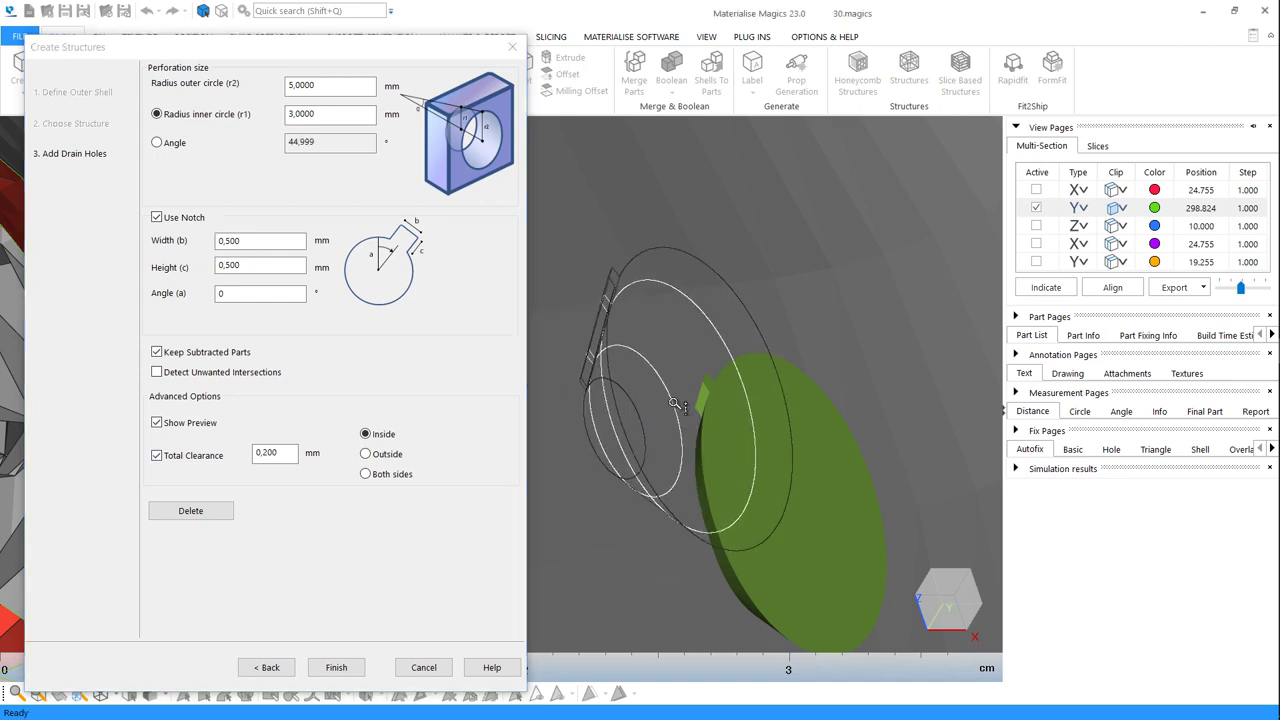
{"action": "scroll", "coordinate": [676, 402], "scroll_direction": "down", "scroll_amount": 2}
{"action": "middle_click_drag", "start_coordinate": [676, 402], "coordinate": [667, 344]}
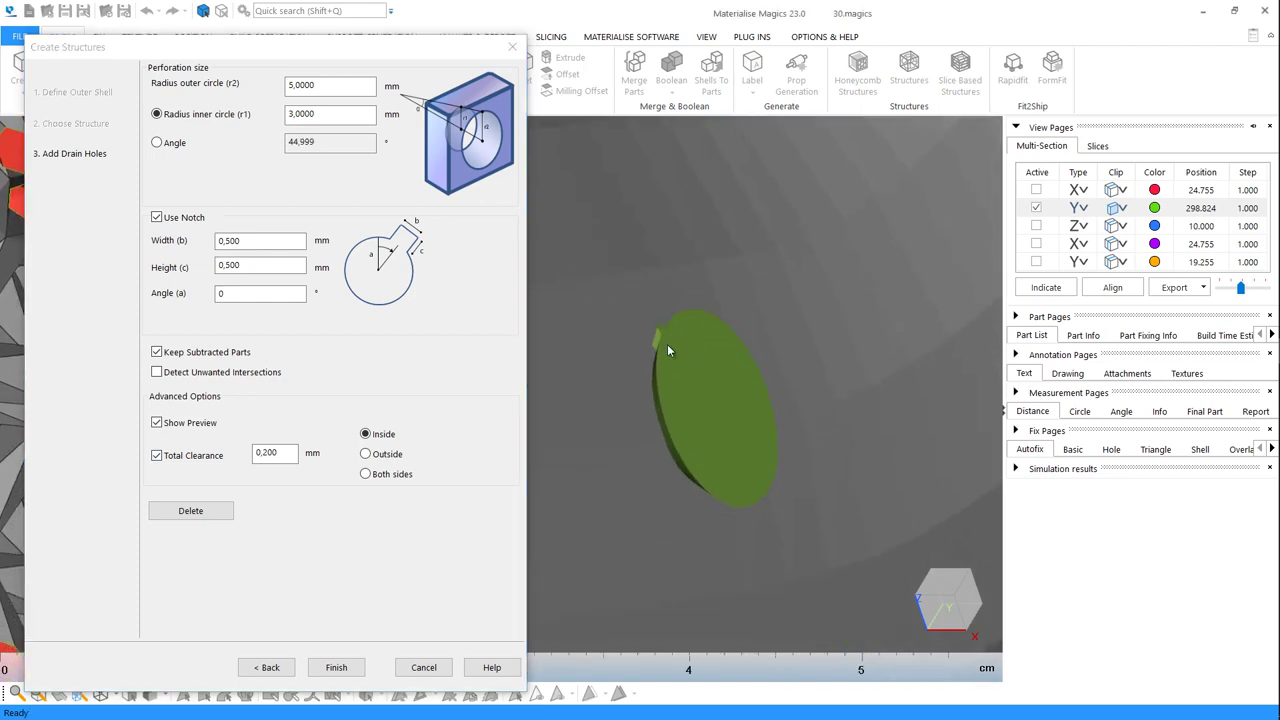
Step: Finish the wizard and translate the drain-hole cap along Y out of its hole
{"action": "left_click", "coordinate": [361, 667]}
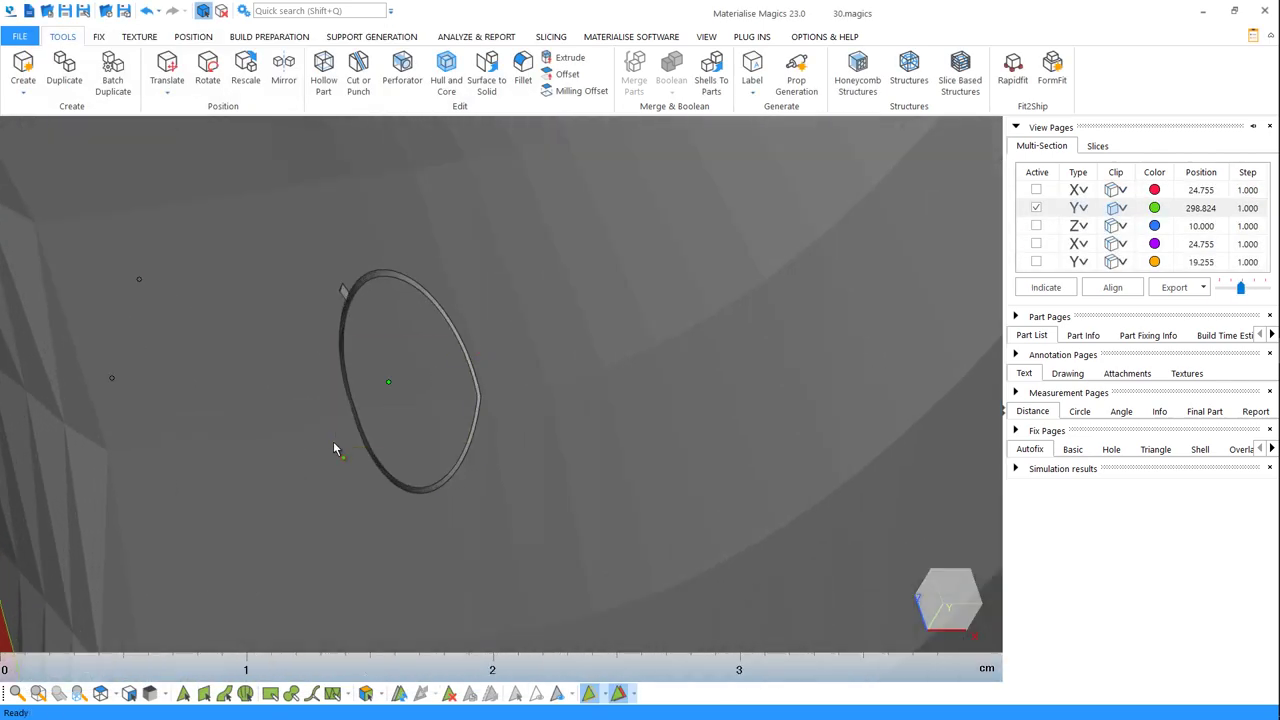
{"action": "left_click", "coordinate": [167, 68]}
{"action": "left_click_drag", "start_coordinate": [384, 481], "coordinate": [600, 400]}
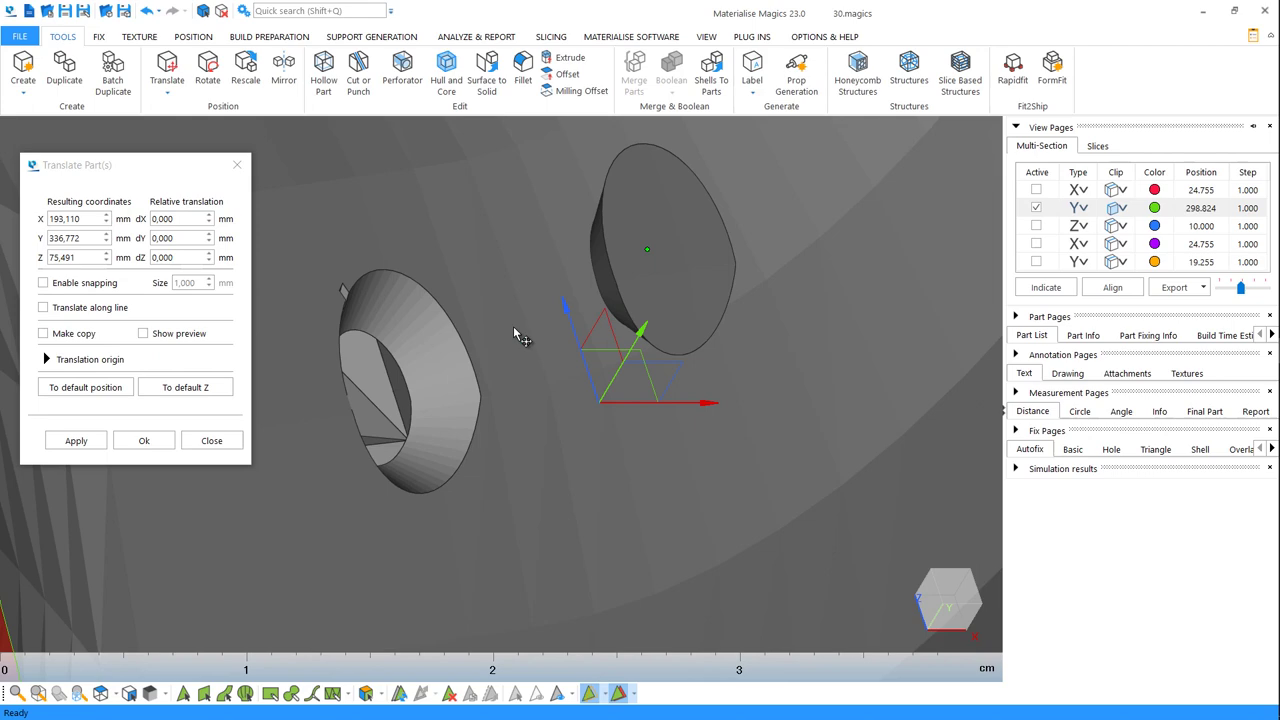
{"action": "mouse_move", "coordinate": [513, 326]}
{"action": "right_mouse_down"}
{"action": "mouse_move", "coordinate": [477, 320]}
{"action": "mouse_move", "coordinate": [514, 320]}
{"action": "mouse_move", "coordinate": [489, 330]}
{"action": "right_mouse_up"}
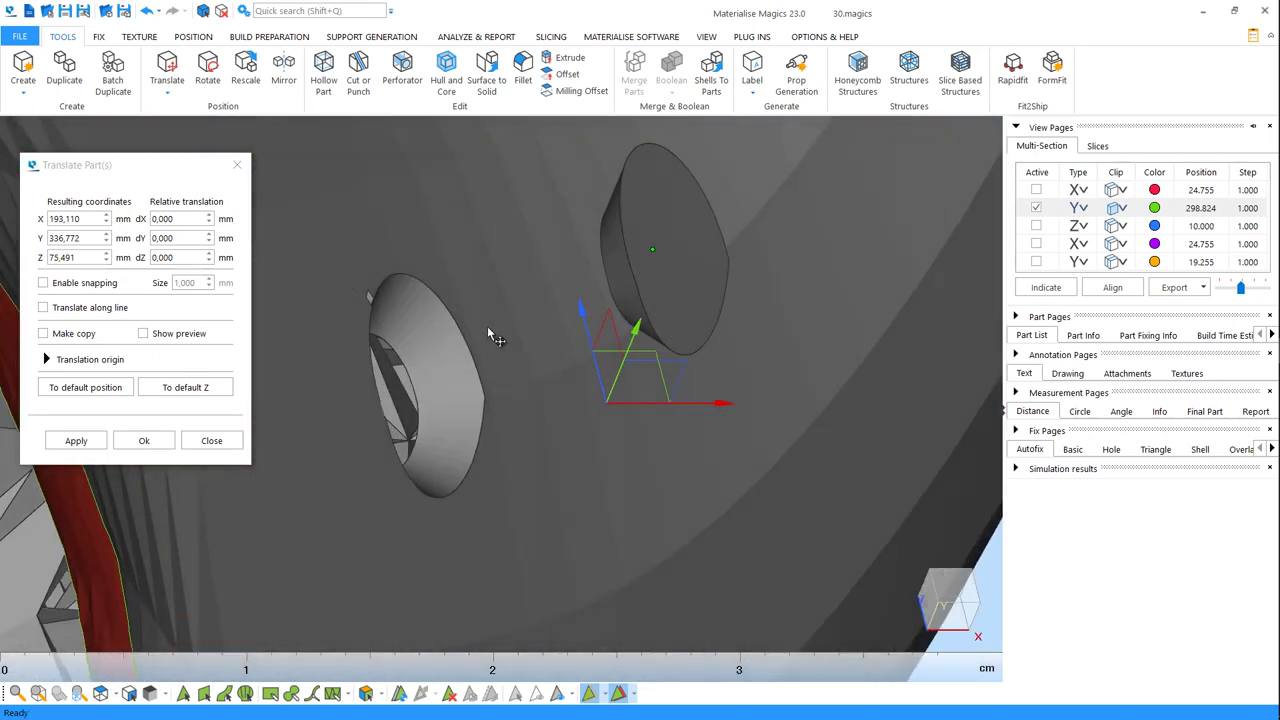